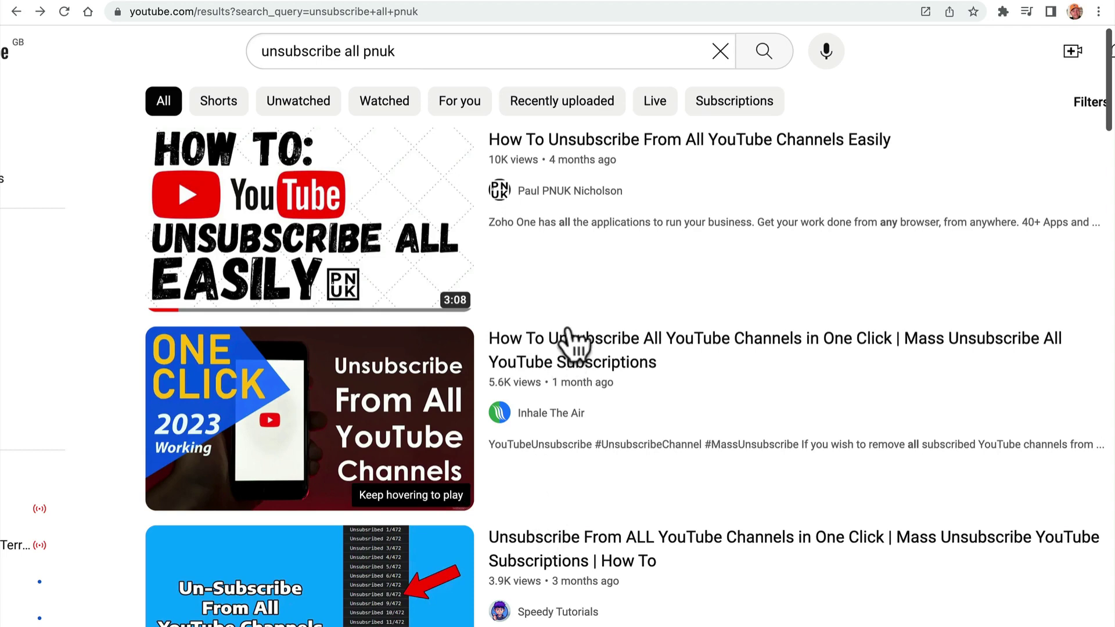
Pick the first search result, the 'How To Unsubscribe From All YouTube Channels Easily' video.
{"action": "mouse_move", "coordinate": [651, 239]}
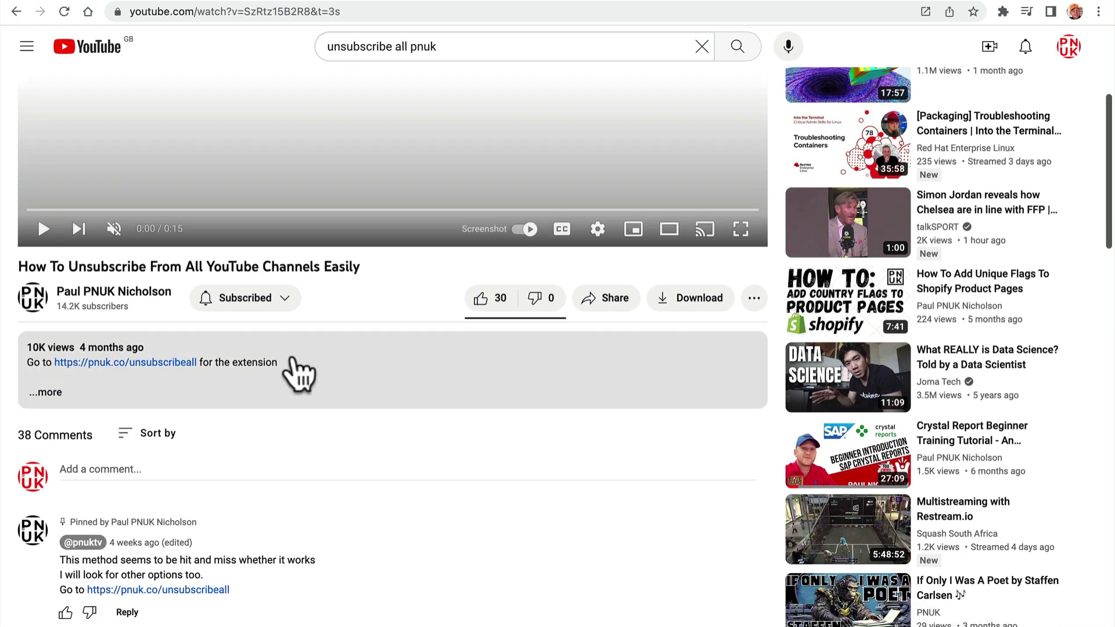
Follow the pnuk.co/unsubscribeall link and scroll down to PNUK's 'no longer working' reply.
{"action": "left_click", "coordinate": [139, 369]}
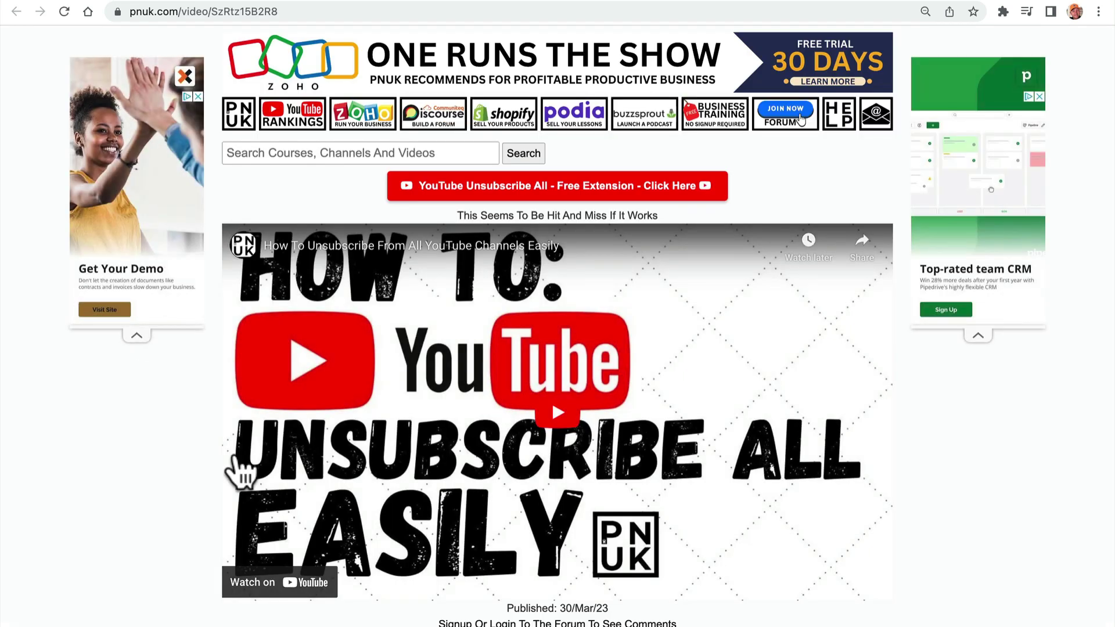
{"action": "scroll", "coordinate": [240, 472], "scroll_direction": "down", "scroll_amount": 2}
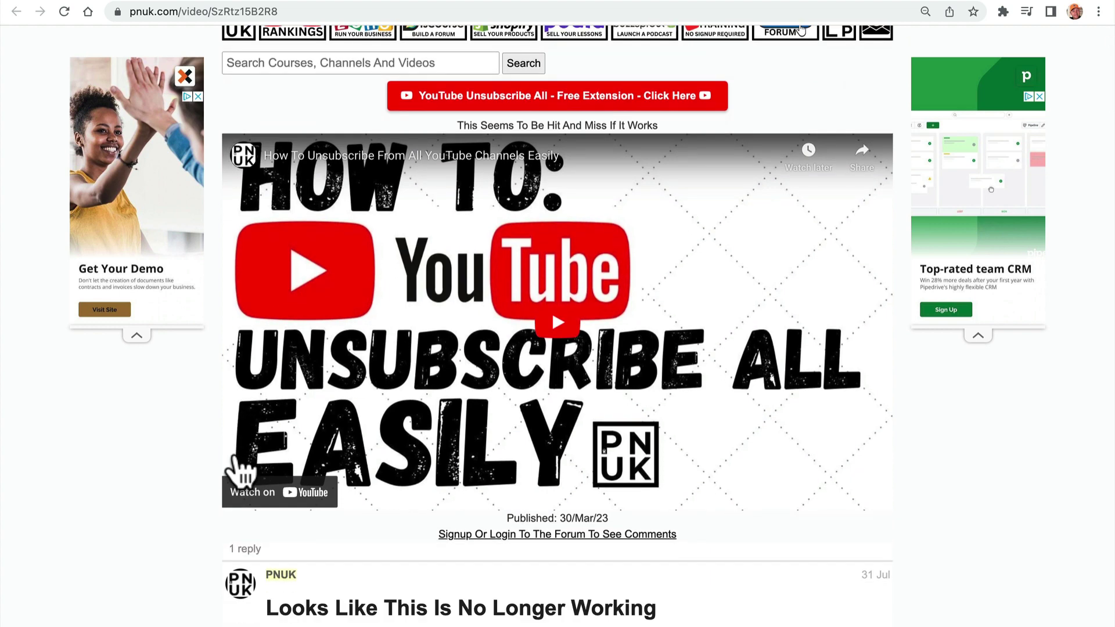
{"action": "scroll", "coordinate": [238, 473], "scroll_direction": "down", "scroll_amount": 3}
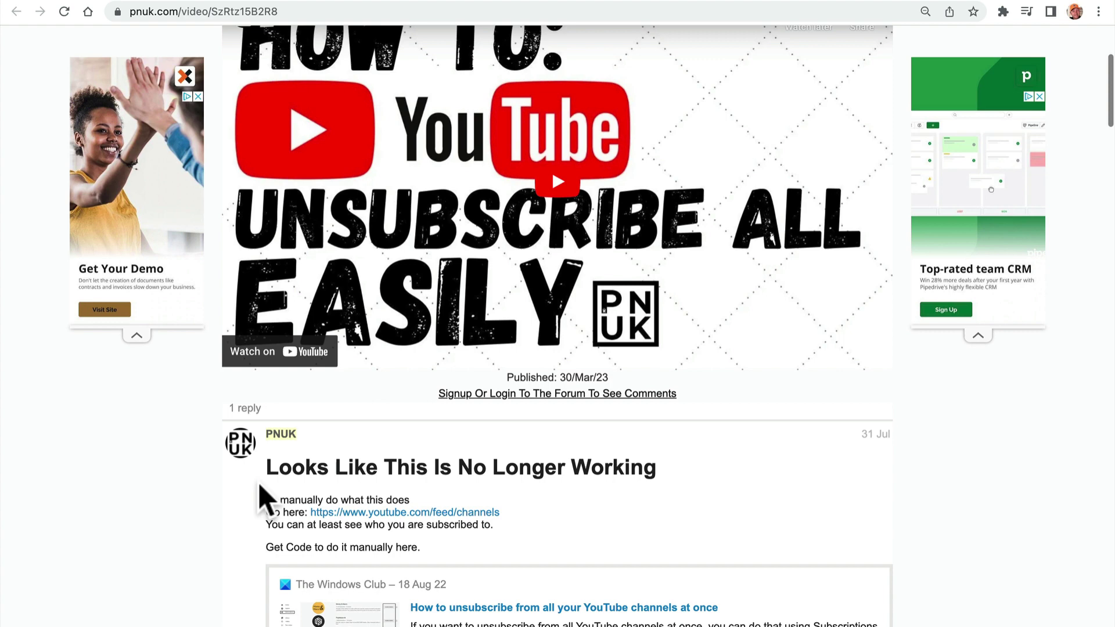
{"action": "left_click", "coordinate": [323, 360]}
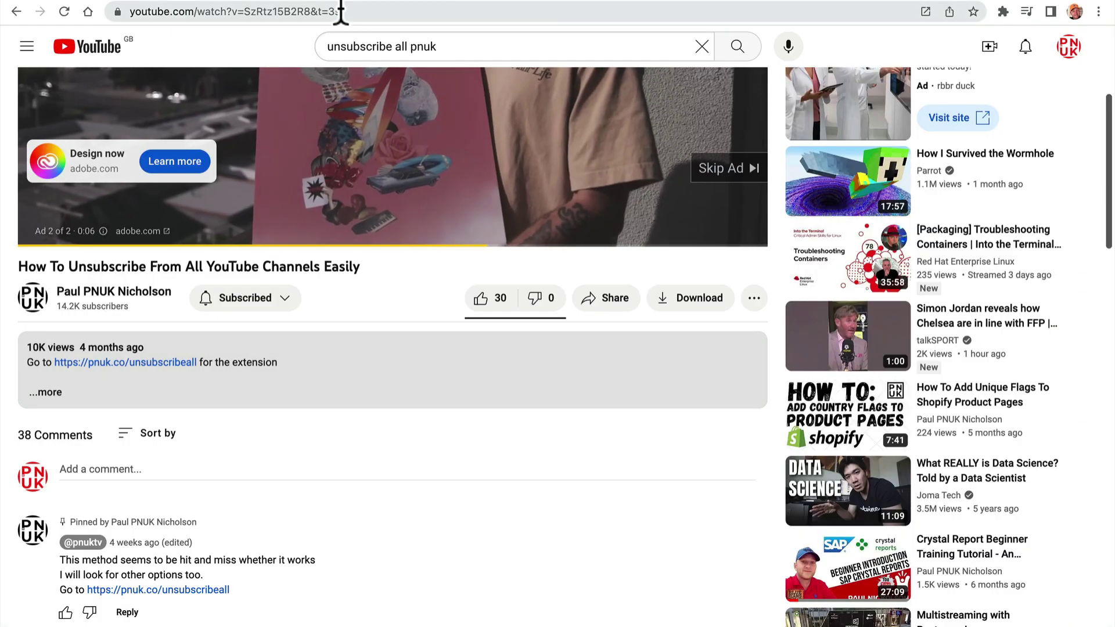
{"action": "key", "text": "super+bracketleft"}
{"action": "scroll", "coordinate": [459, 384], "scroll_direction": "down", "scroll_amount": 6}
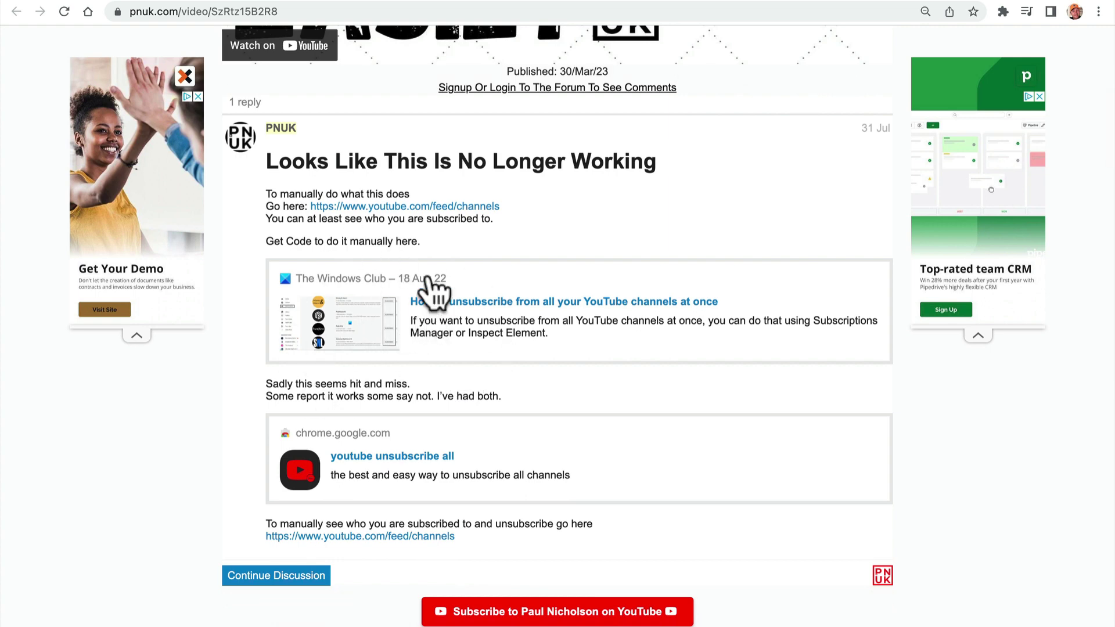
{"action": "left_click", "coordinate": [462, 304]}
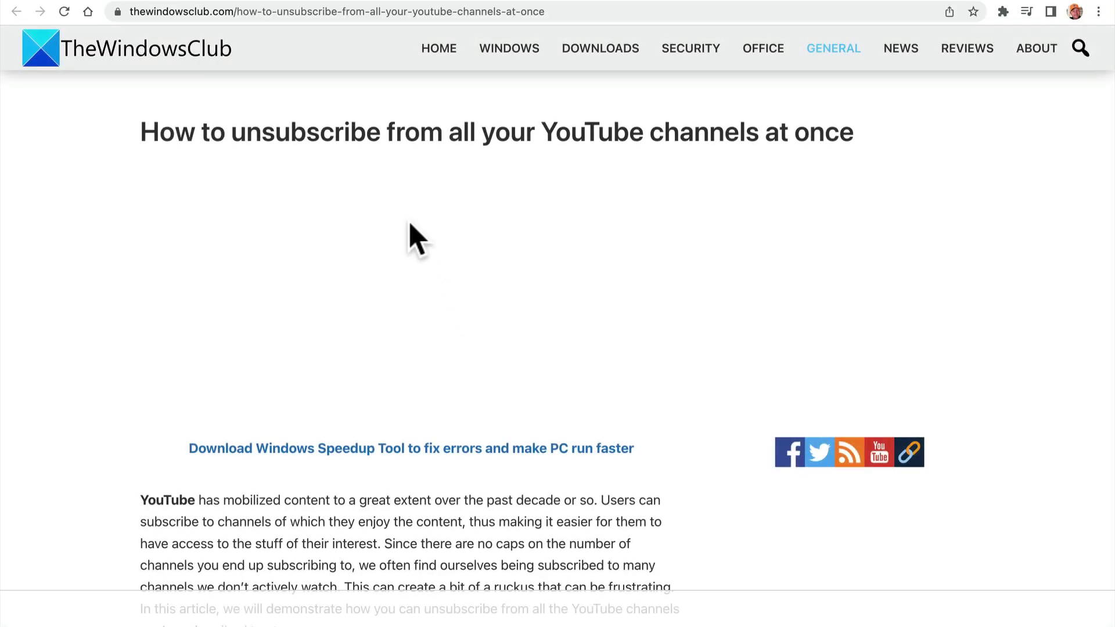
{"action": "key", "text": "super+w"}
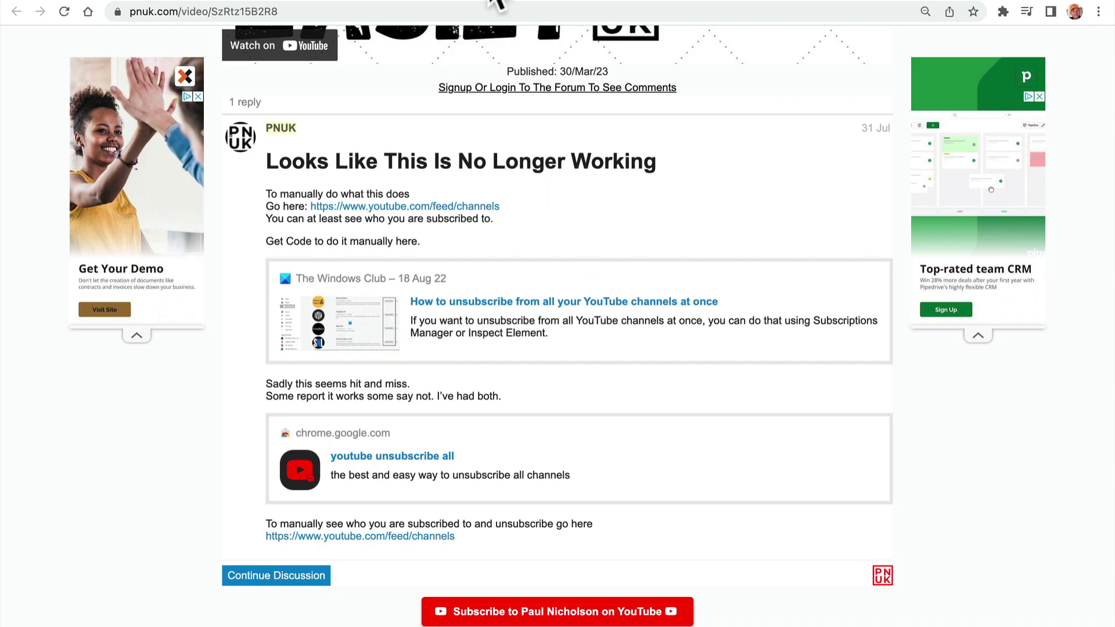
{"action": "key", "text": "super+shift+t"}
{"action": "scroll", "coordinate": [385, 411], "scroll_direction": "down", "scroll_amount": 15}
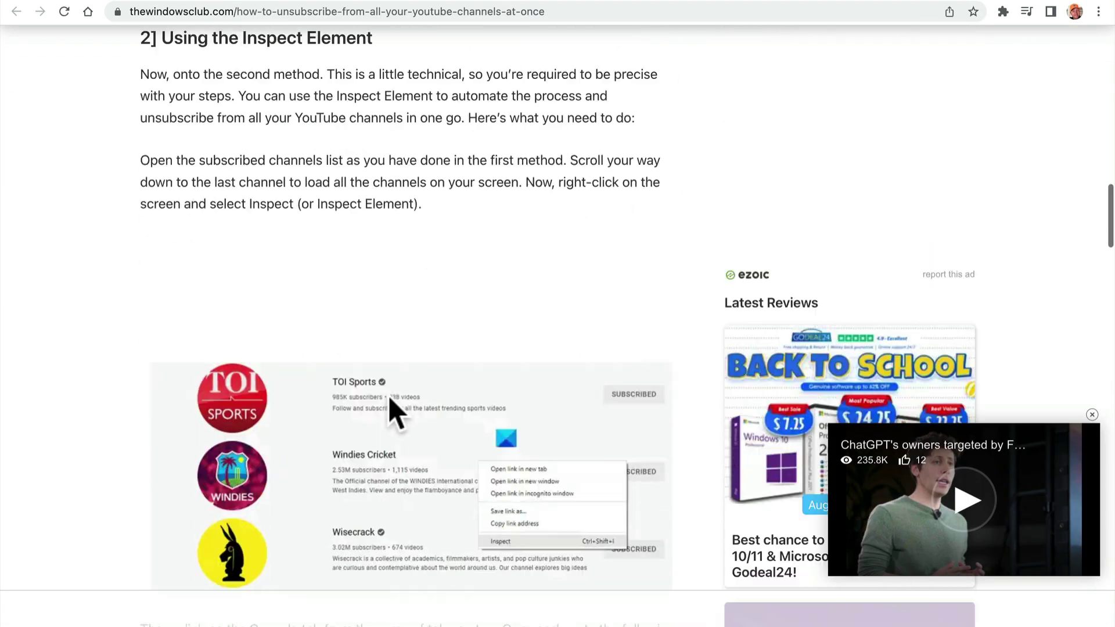
{"action": "scroll", "coordinate": [390, 401], "scroll_direction": "down", "scroll_amount": 15}
{"action": "scroll", "coordinate": [196, 224], "scroll_direction": "up", "scroll_amount": 2}
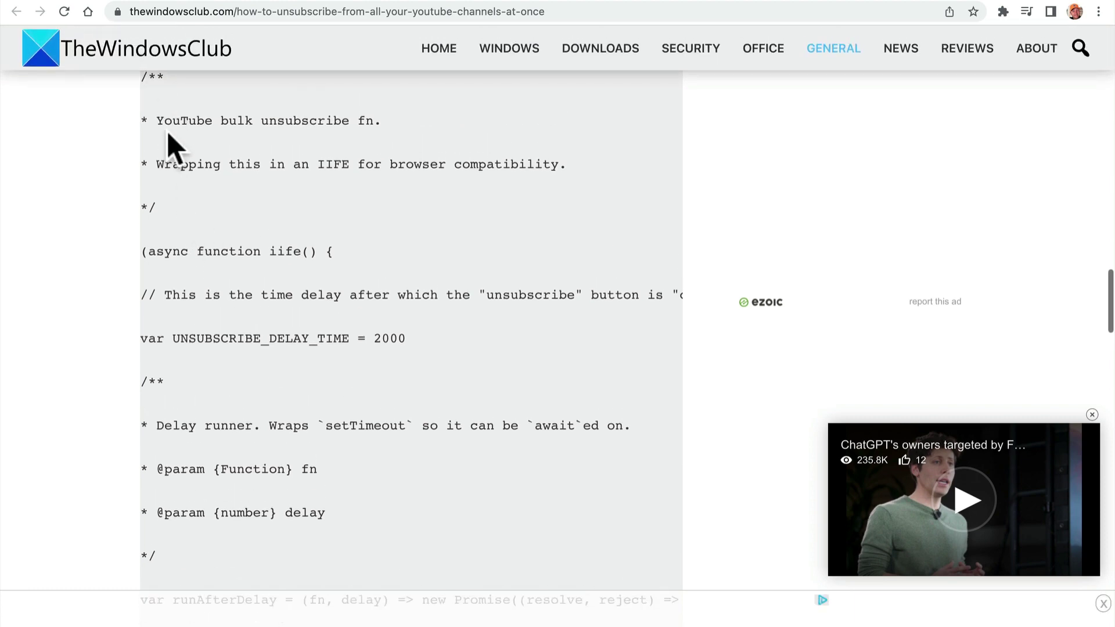
{"action": "scroll", "coordinate": [149, 133], "scroll_direction": "up", "scroll_amount": 1}
{"action": "left_click_drag", "start_coordinate": [145, 132], "coordinate": [141, 154]}
{"action": "scroll", "coordinate": [140, 212], "scroll_direction": "down", "scroll_amount": 9}
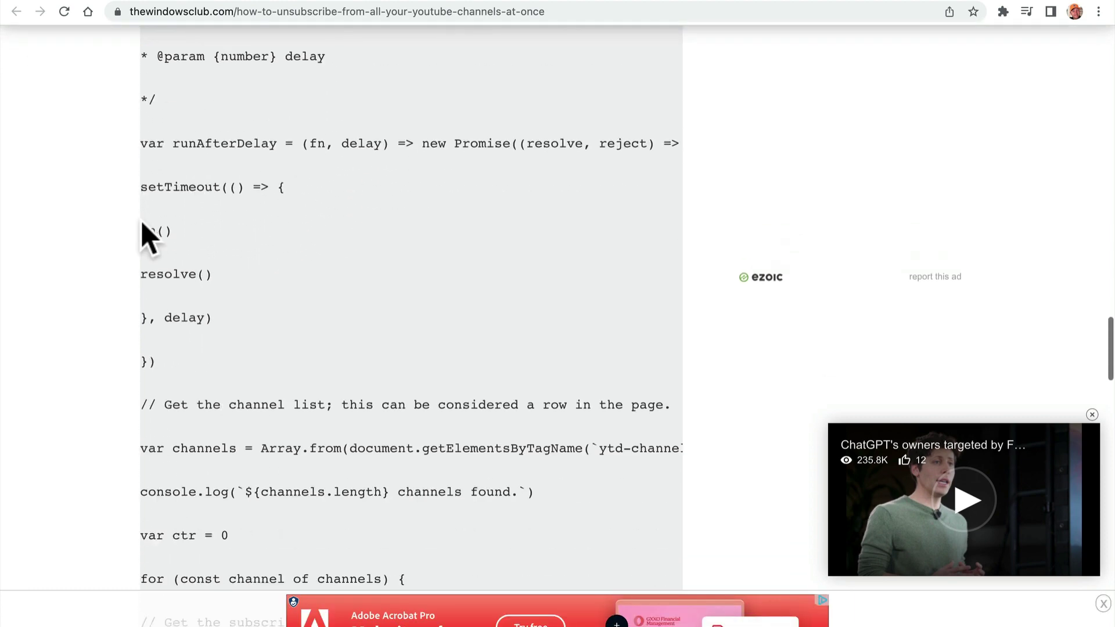
{"action": "scroll", "coordinate": [141, 231], "scroll_direction": "down", "scroll_amount": 13}
{"action": "left_click", "coordinate": [223, 360], "text": "shift"}
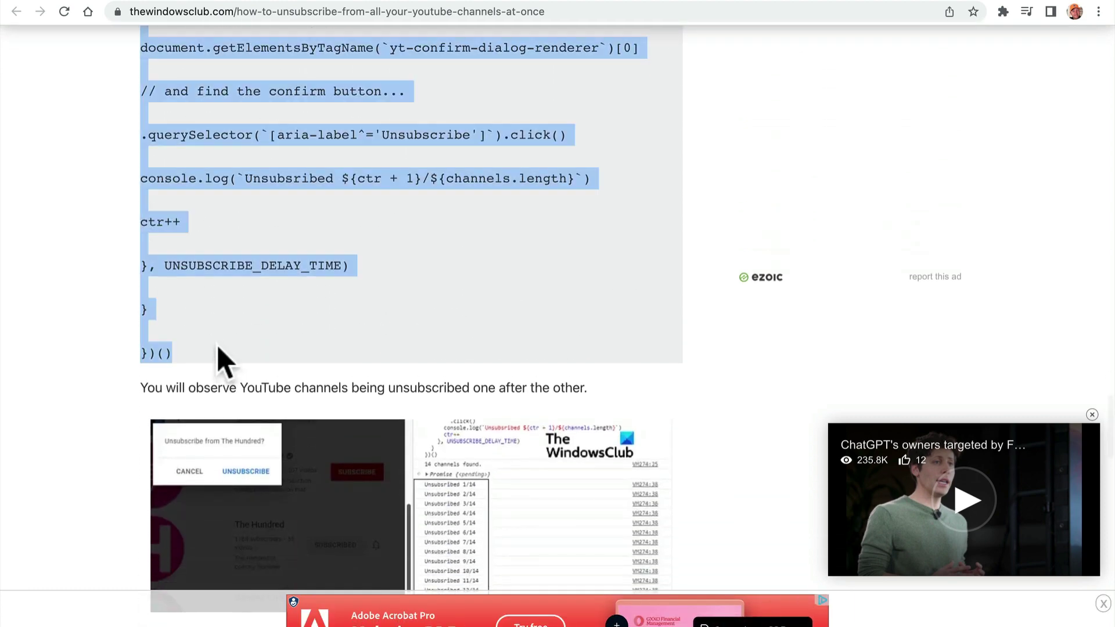
{"action": "left_click", "coordinate": [581, 4]}
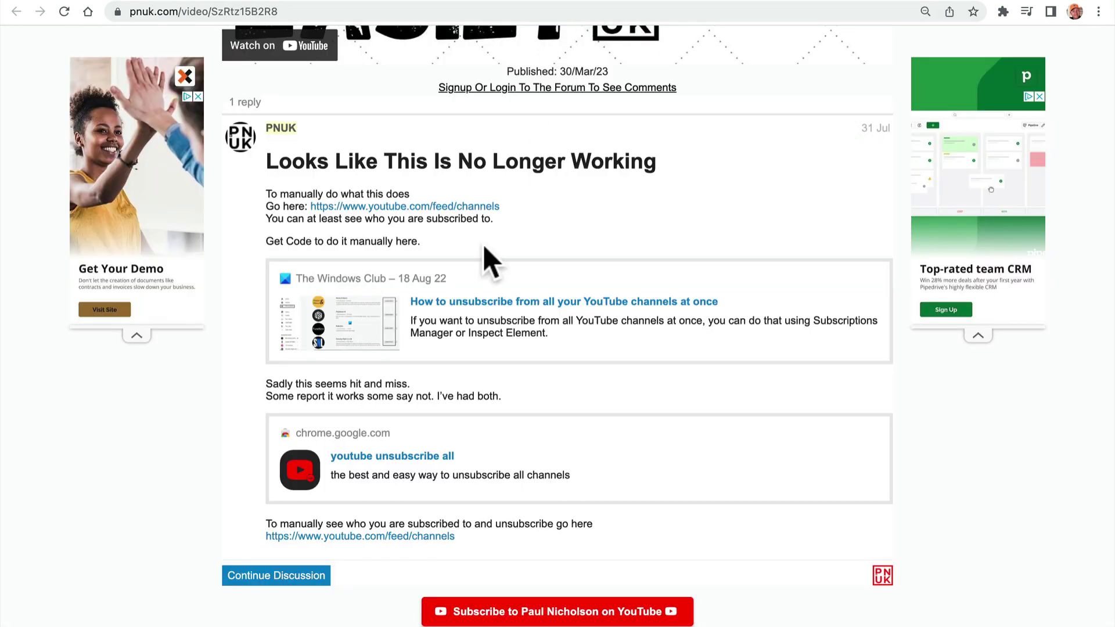
Open The Windows Club article on mass-unsubscribing from YouTube channels.
{"action": "left_click", "coordinate": [473, 300]}
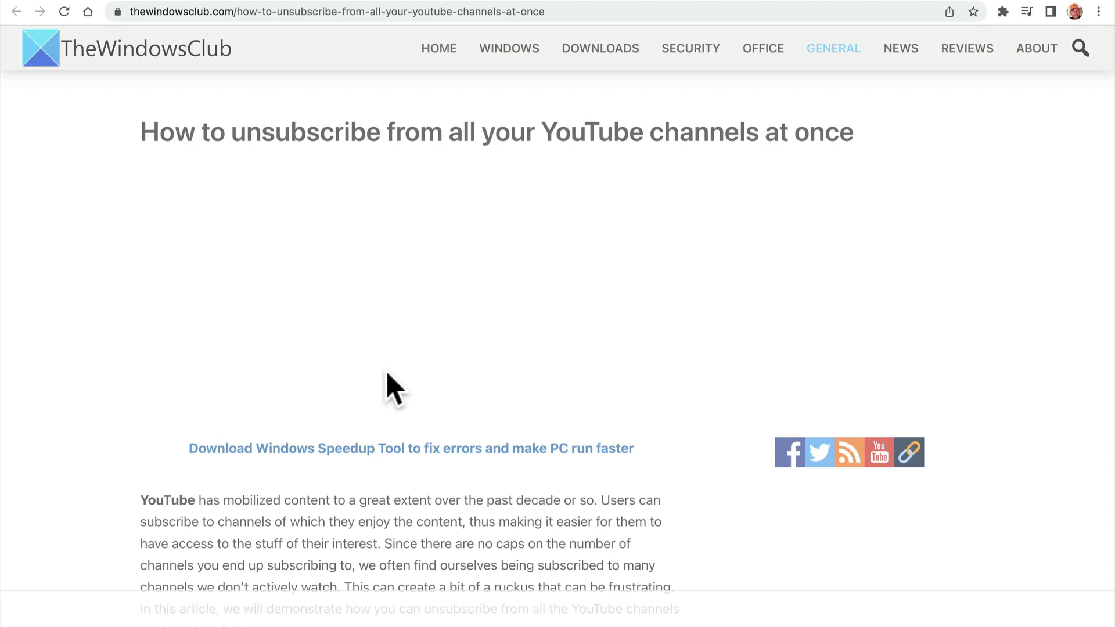
{"action": "scroll", "coordinate": [319, 523], "scroll_direction": "down", "scroll_amount": 20}
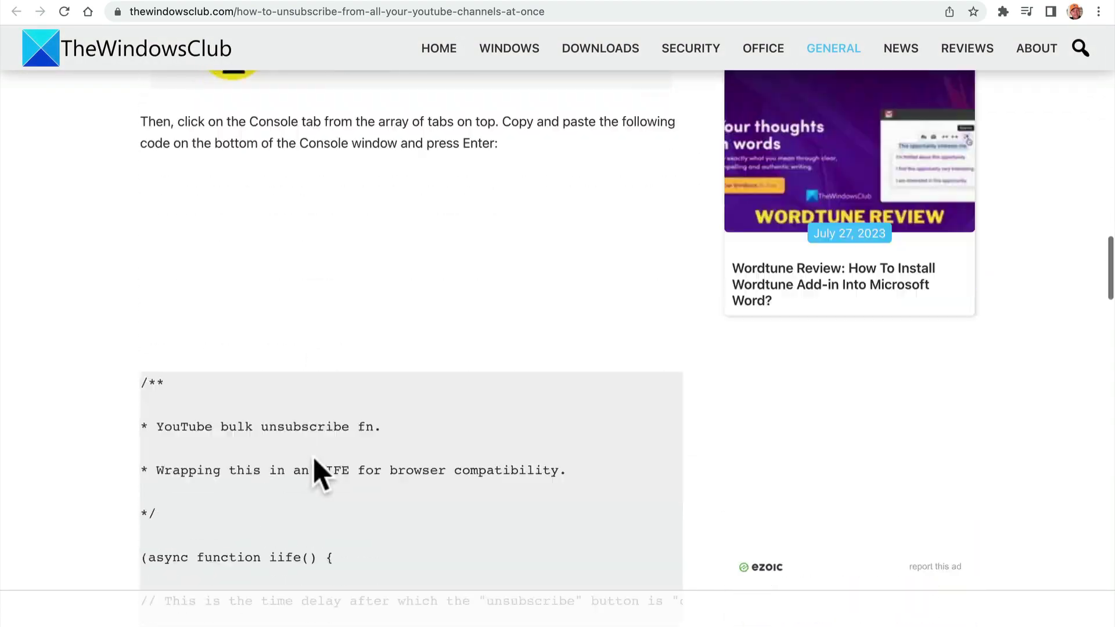
{"action": "scroll", "coordinate": [313, 523], "scroll_direction": "down", "scroll_amount": 6}
{"action": "scroll", "coordinate": [313, 456], "scroll_direction": "up", "scroll_amount": 3}
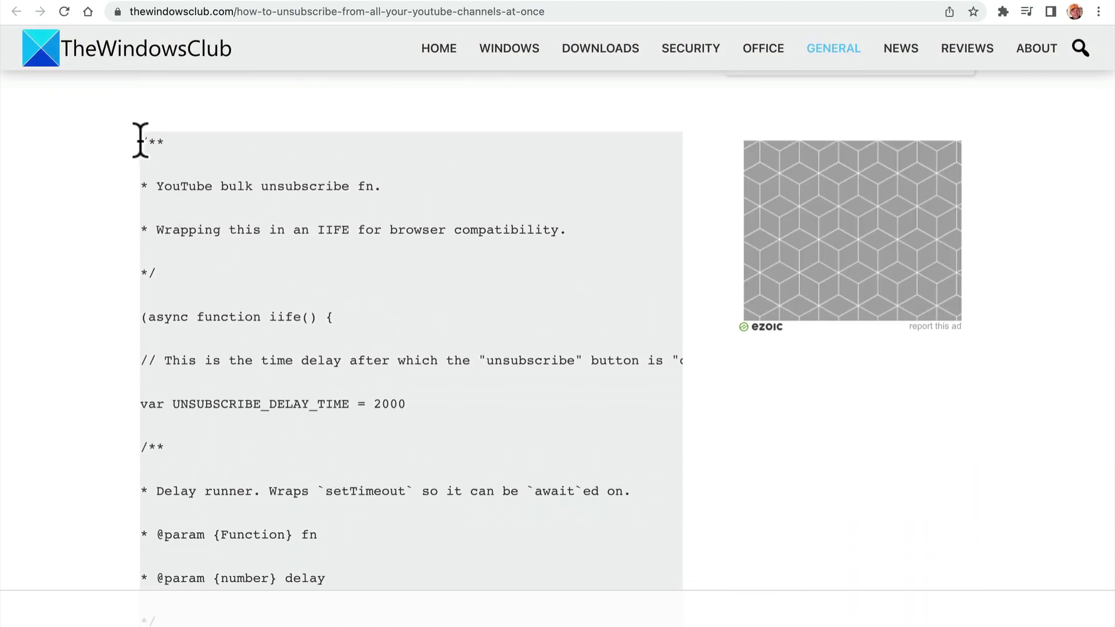
Select the article's whole bulk-unsubscribe script and copy it.
{"action": "left_click_drag", "start_coordinate": [140, 139], "coordinate": [208, 449]}
{"action": "scroll", "coordinate": [210, 452], "scroll_direction": "down", "scroll_amount": 10}
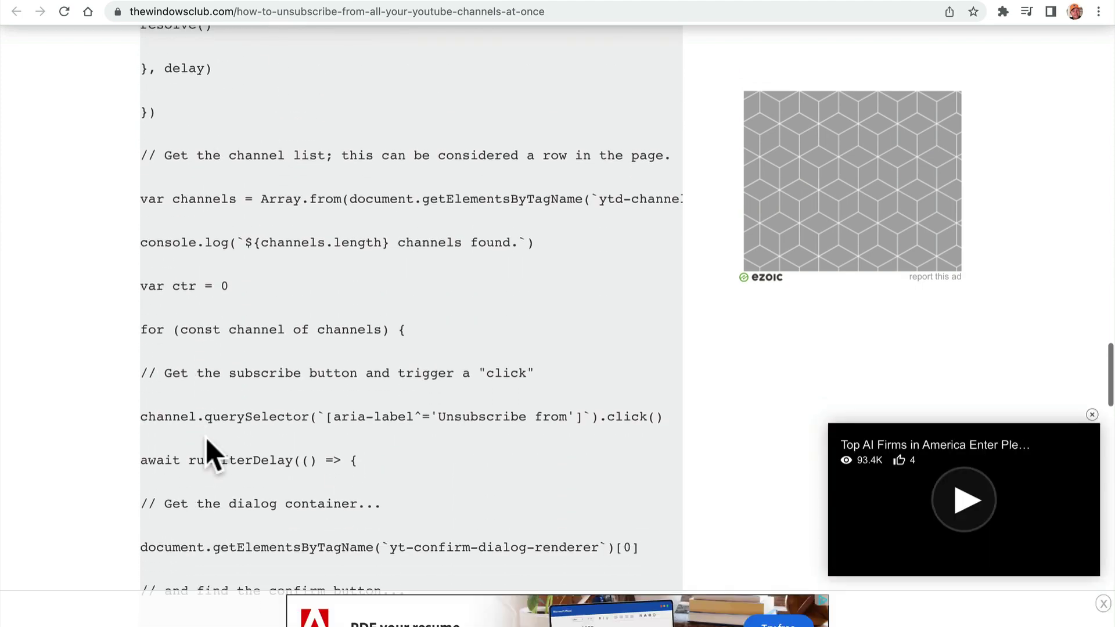
{"action": "scroll", "coordinate": [208, 447], "scroll_direction": "down", "scroll_amount": 8}
{"action": "left_click", "coordinate": [208, 423], "text": "shift"}
{"action": "right_click", "coordinate": [221, 422]}
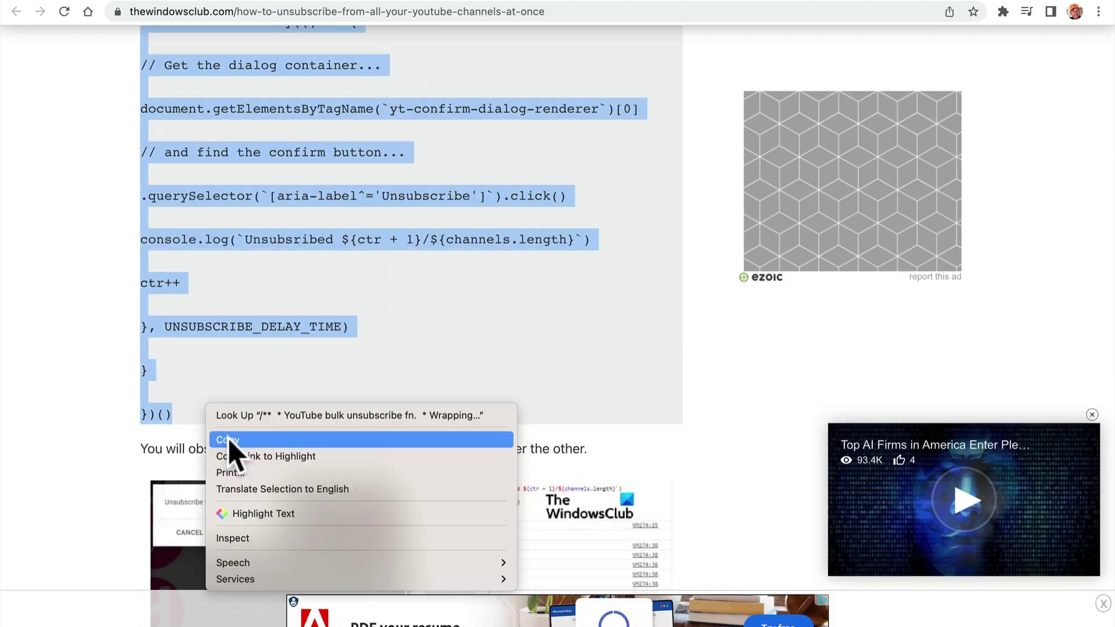
{"action": "left_click", "coordinate": [244, 441]}
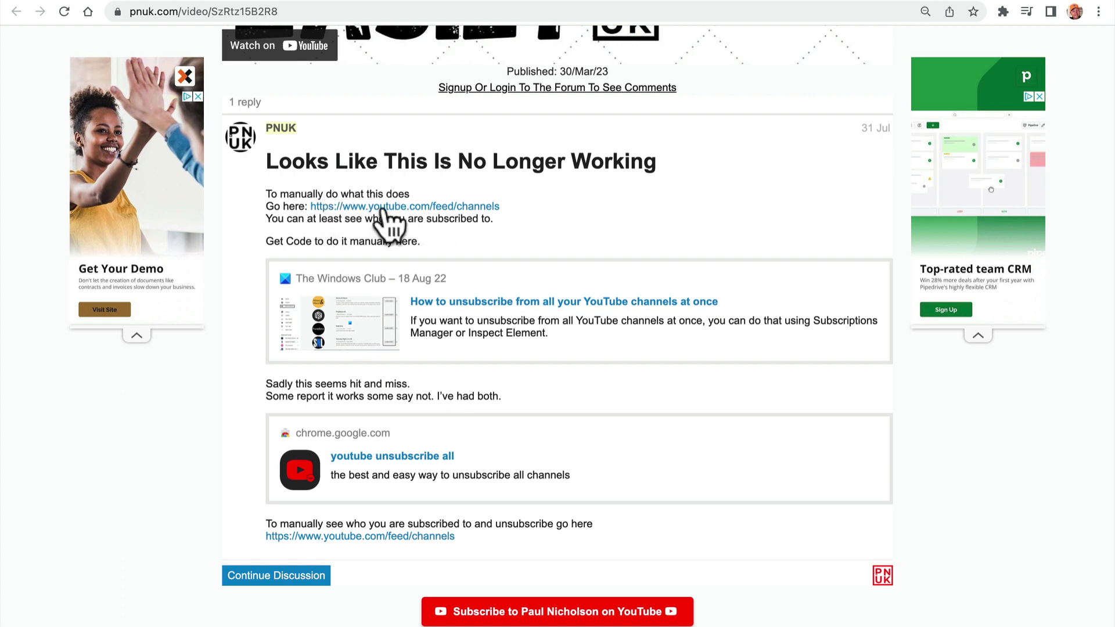
Go to the YouTube subscribed-channels page.
{"action": "left_click", "coordinate": [386, 208]}
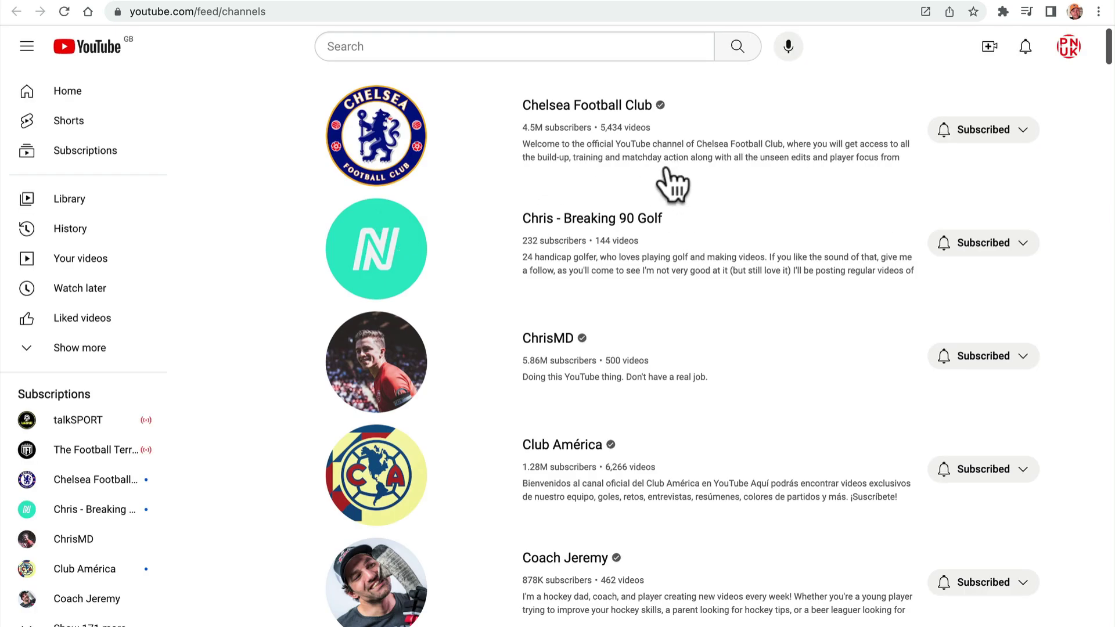
{"action": "scroll", "coordinate": [605, 208], "scroll_direction": "down", "scroll_amount": 15}
{"action": "scroll", "coordinate": [605, 208], "scroll_direction": "up", "scroll_amount": 15}
Inspect the Chelsea entry, then paste and run the script in the DevTools Console.
{"action": "right_click", "coordinate": [481, 100]}
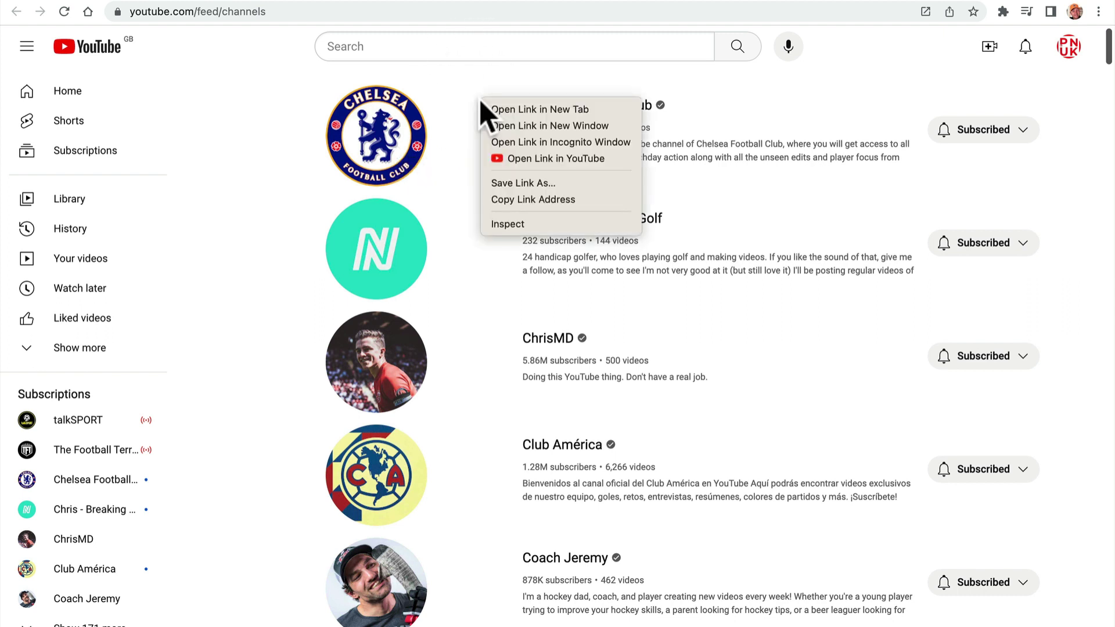
{"action": "left_click", "coordinate": [498, 224]}
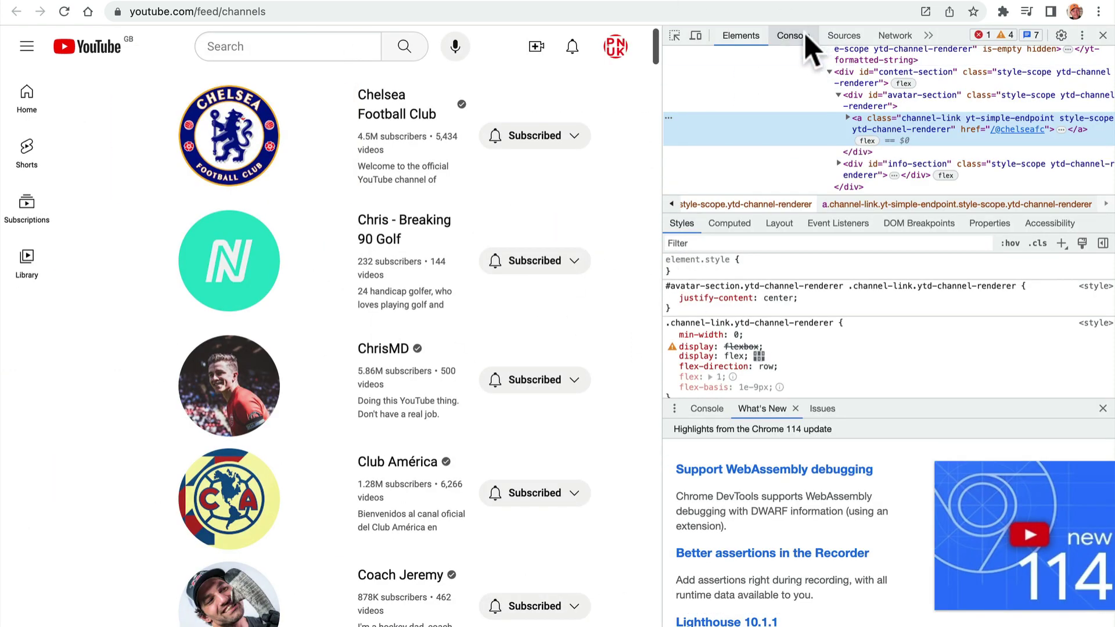
{"action": "left_click", "coordinate": [796, 36]}
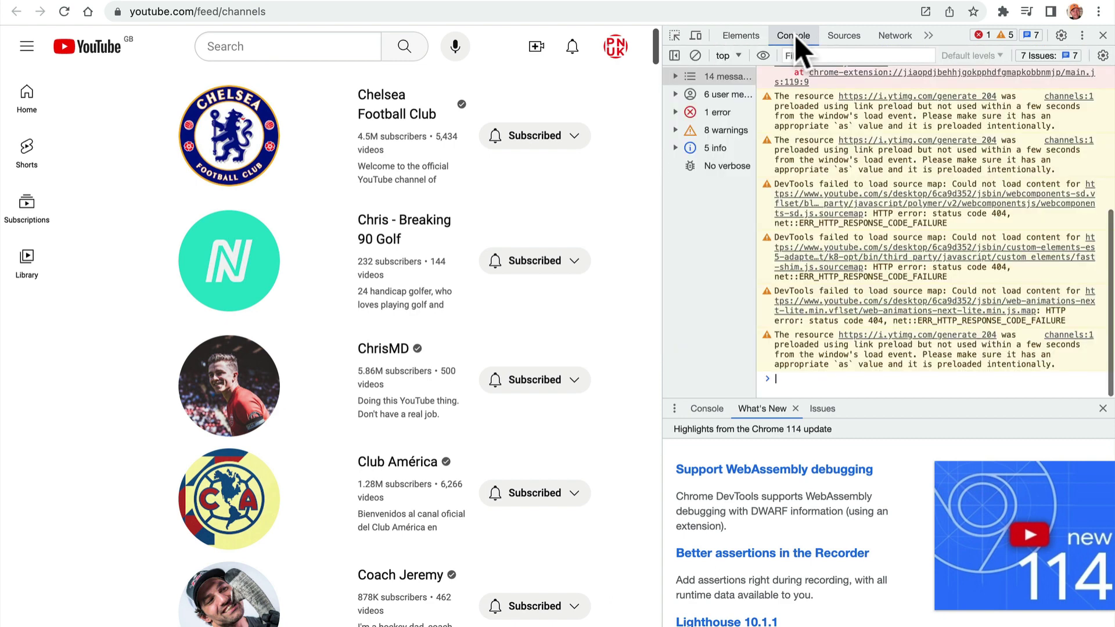
{"action": "key", "text": "super+v"}
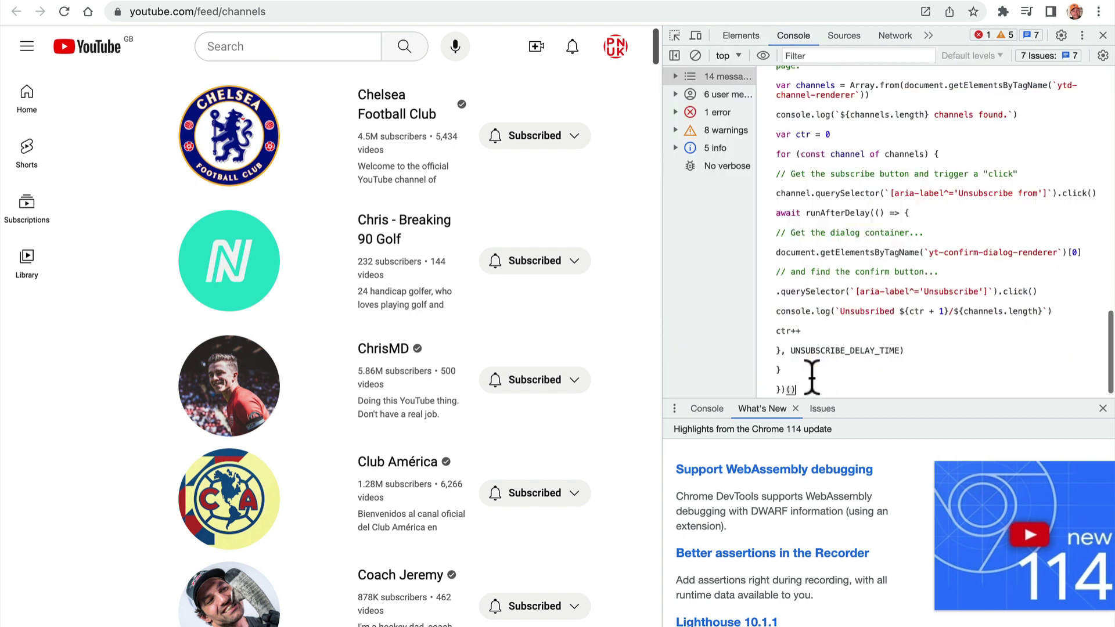
{"action": "key", "text": "Return"}
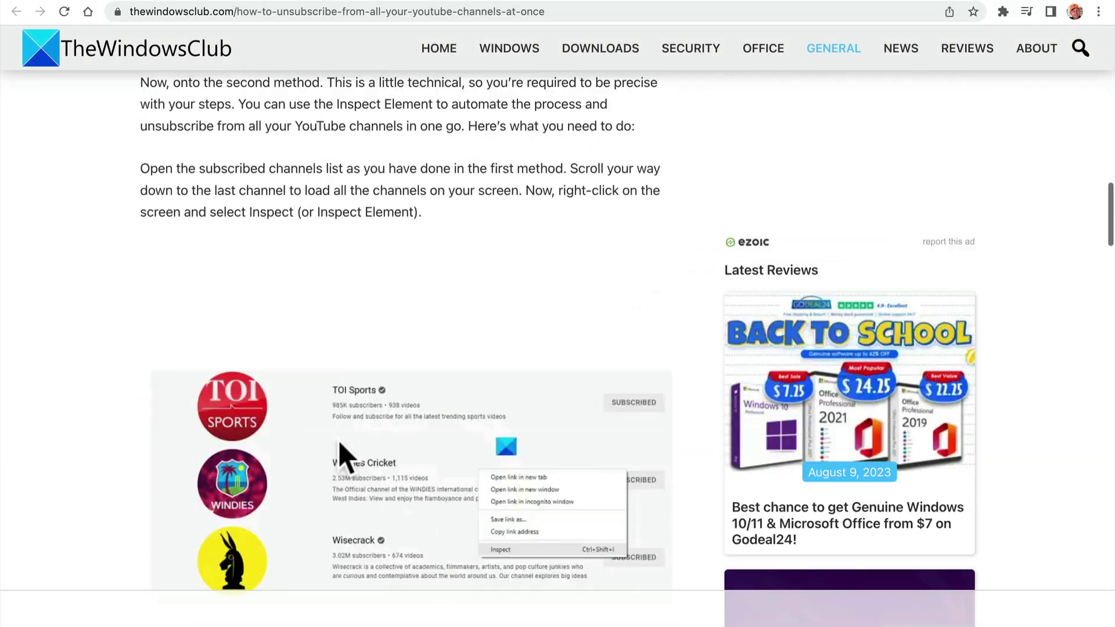
Select the script from its first line through its end, then return to the pnuk.com tab.
{"action": "scroll", "coordinate": [346, 456], "scroll_direction": "down", "scroll_amount": 5}
{"action": "scroll", "coordinate": [261, 302], "scroll_direction": "up", "scroll_amount": 3}
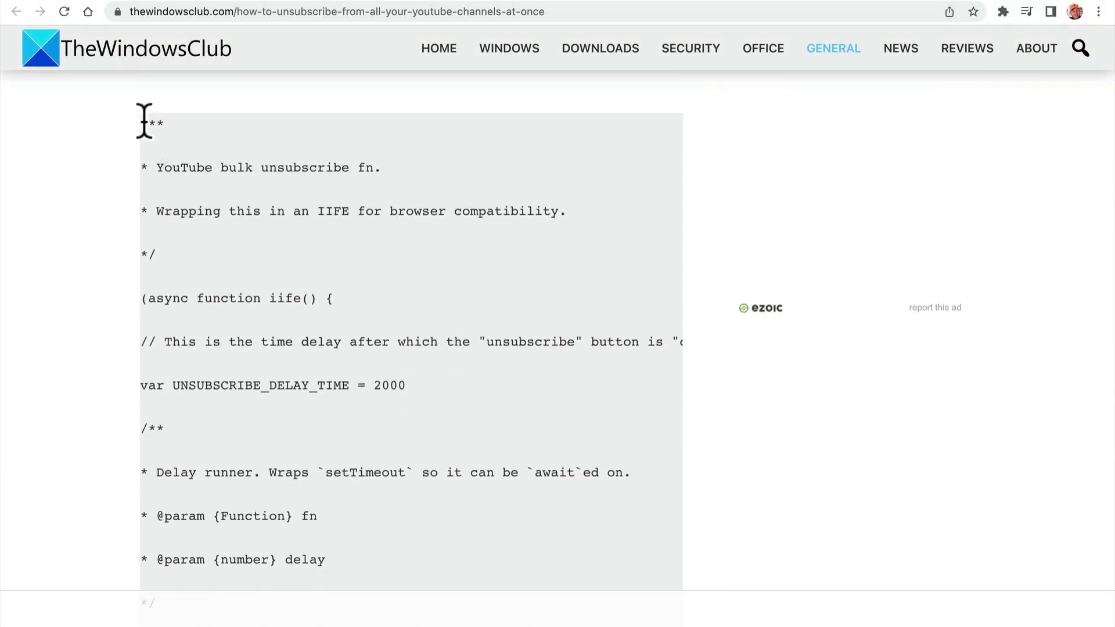
{"action": "left_click_drag", "start_coordinate": [142, 120], "coordinate": [201, 360]}
{"action": "scroll", "coordinate": [203, 374], "scroll_direction": "down", "scroll_amount": 15}
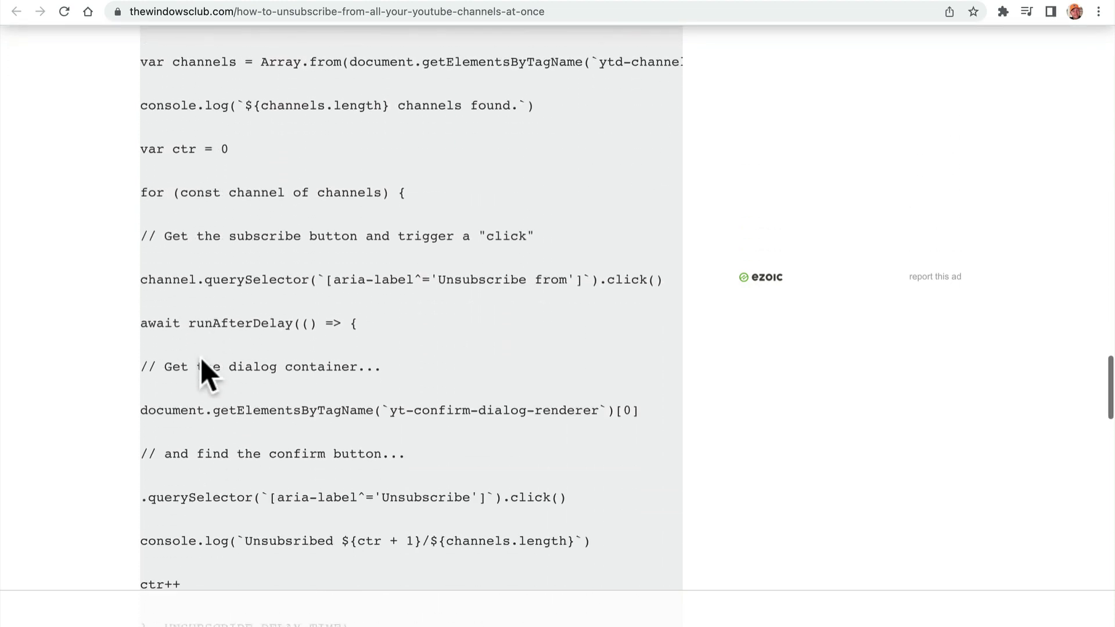
{"action": "scroll", "coordinate": [243, 449], "scroll_direction": "down", "scroll_amount": 3}
{"action": "left_click", "coordinate": [232, 411], "text": "shift"}
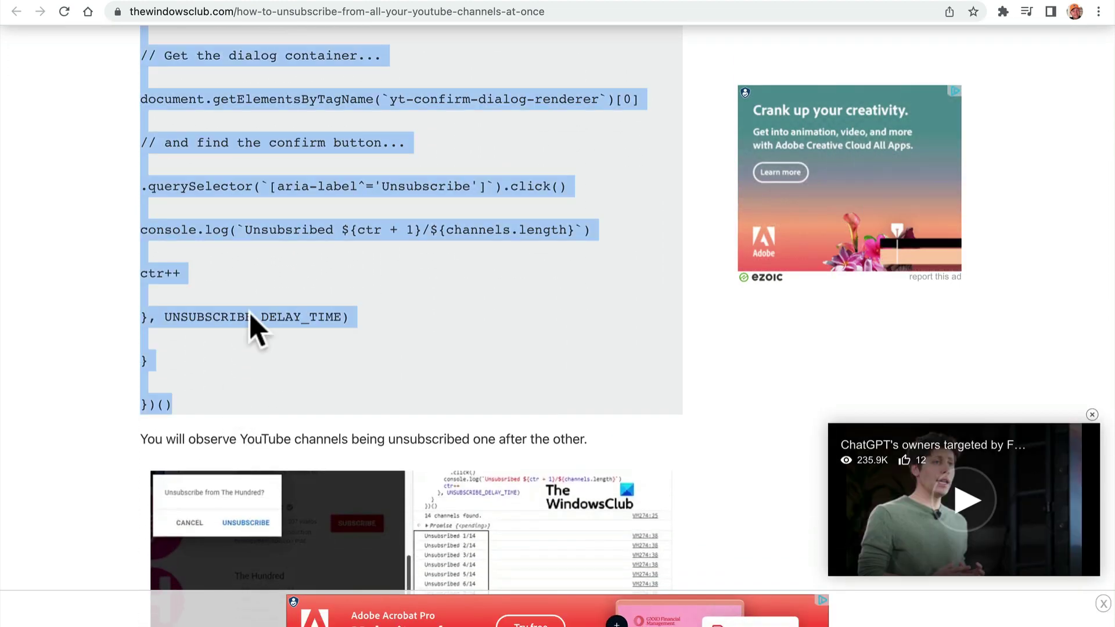
{"action": "left_click", "coordinate": [598, 1]}
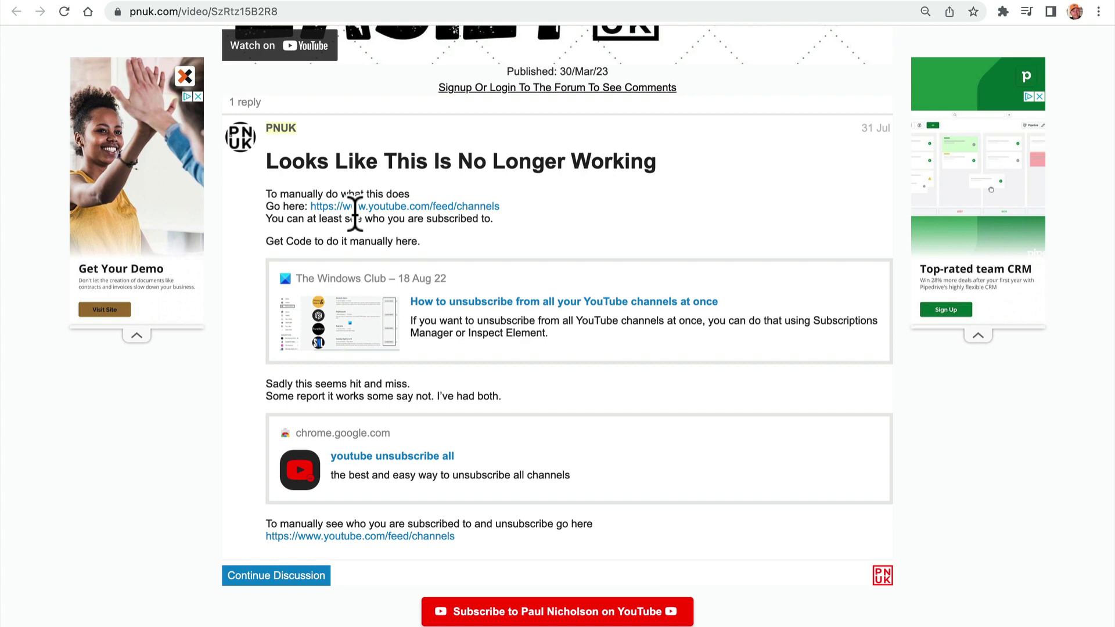
On the channels feed, inspect the Cog Hill entry and run the pasted script in the Console.
{"action": "left_click", "coordinate": [447, 206]}
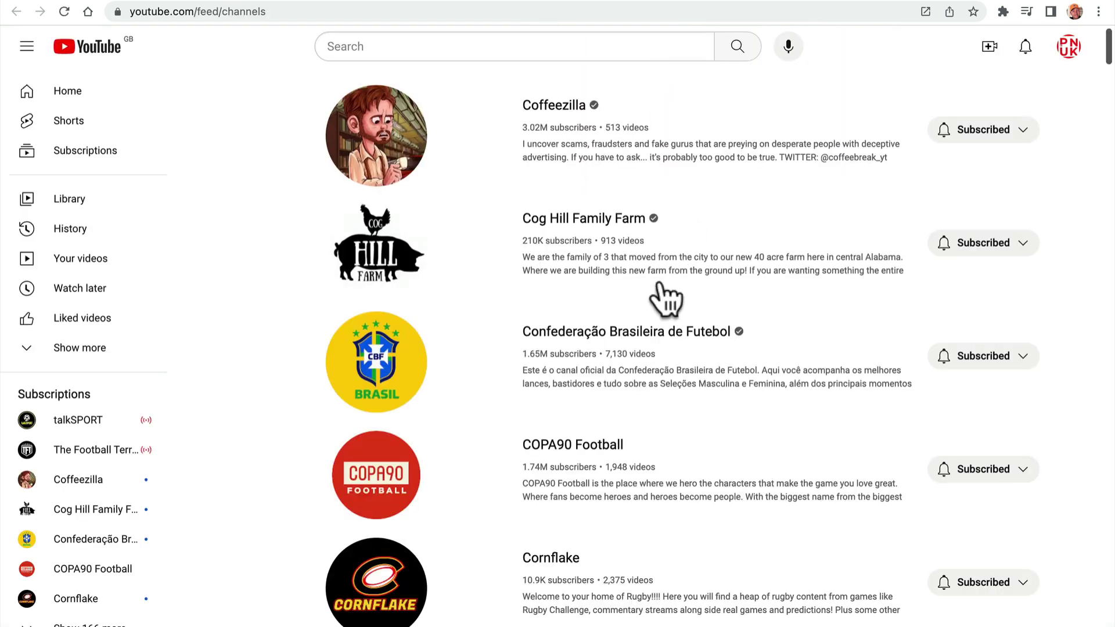
{"action": "right_click", "coordinate": [791, 236]}
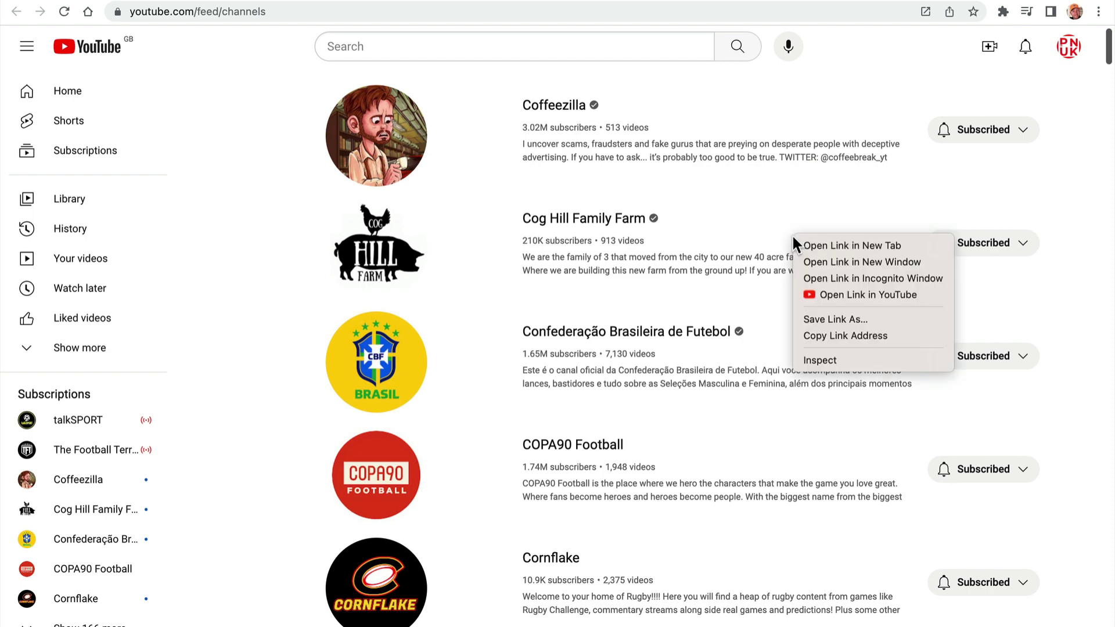
{"action": "left_click", "coordinate": [817, 364]}
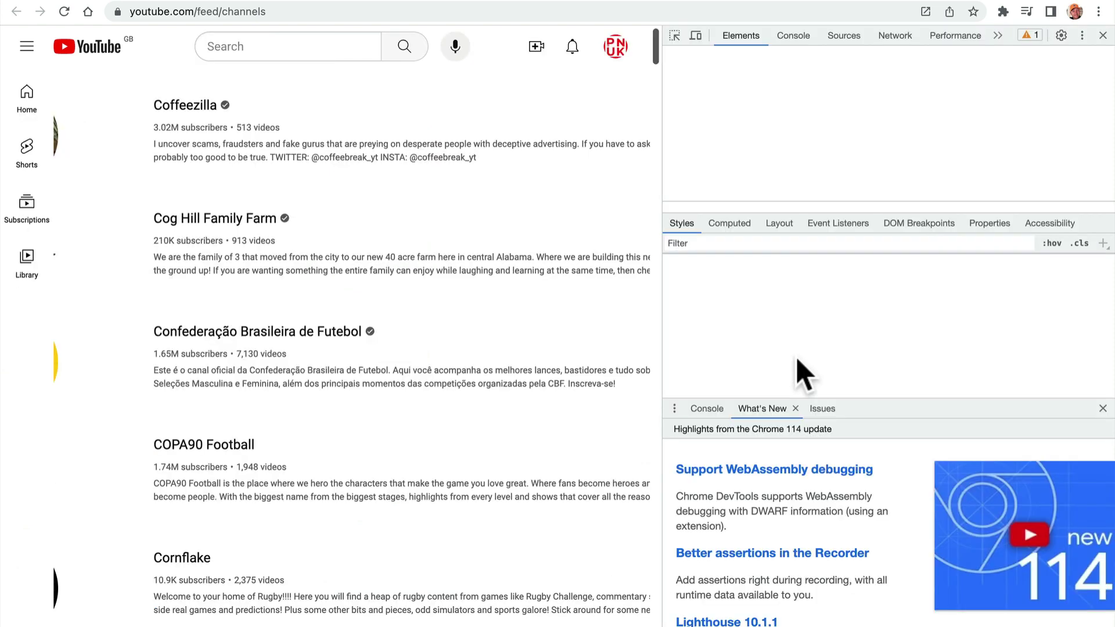
{"action": "left_click", "coordinate": [794, 36]}
{"action": "left_click", "coordinate": [799, 378]}
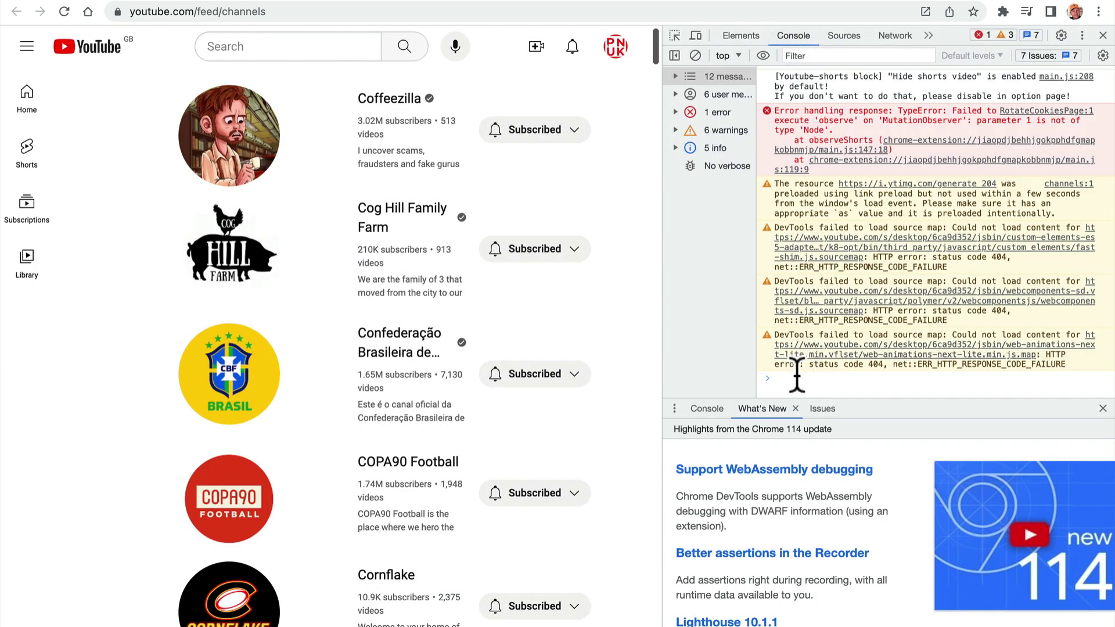
{"action": "key", "text": "ctrl+v"}
{"action": "key", "text": "Return"}
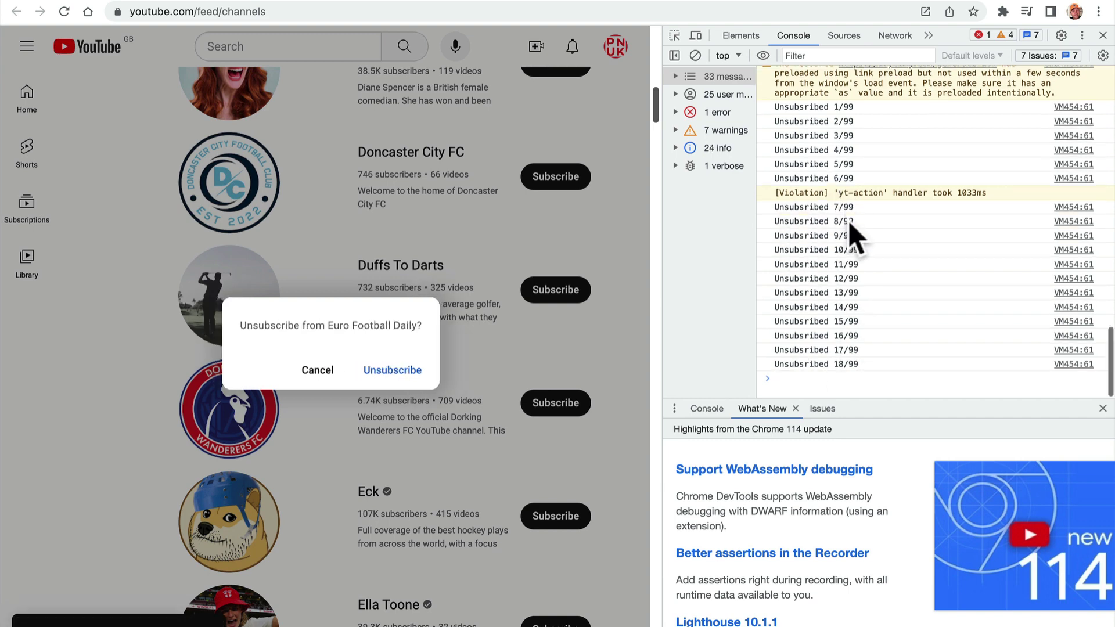
Switch from the pnuk.com tab to the YouTube unsubscribe-all video tab.
{"action": "left_click", "coordinate": [610, 1]}
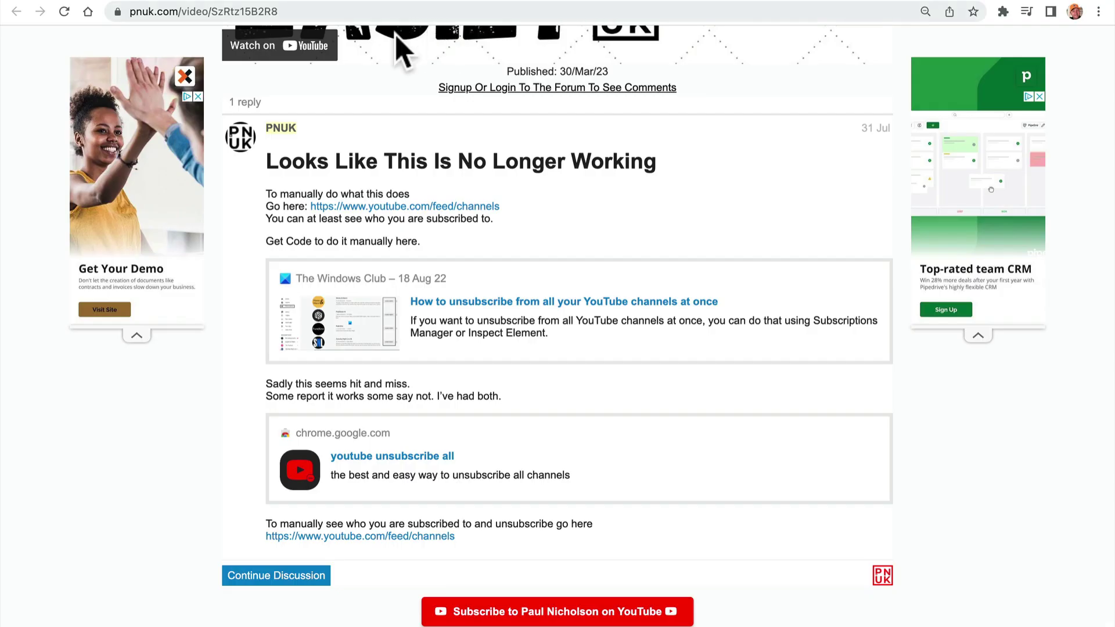
{"action": "left_click", "coordinate": [406, 2]}
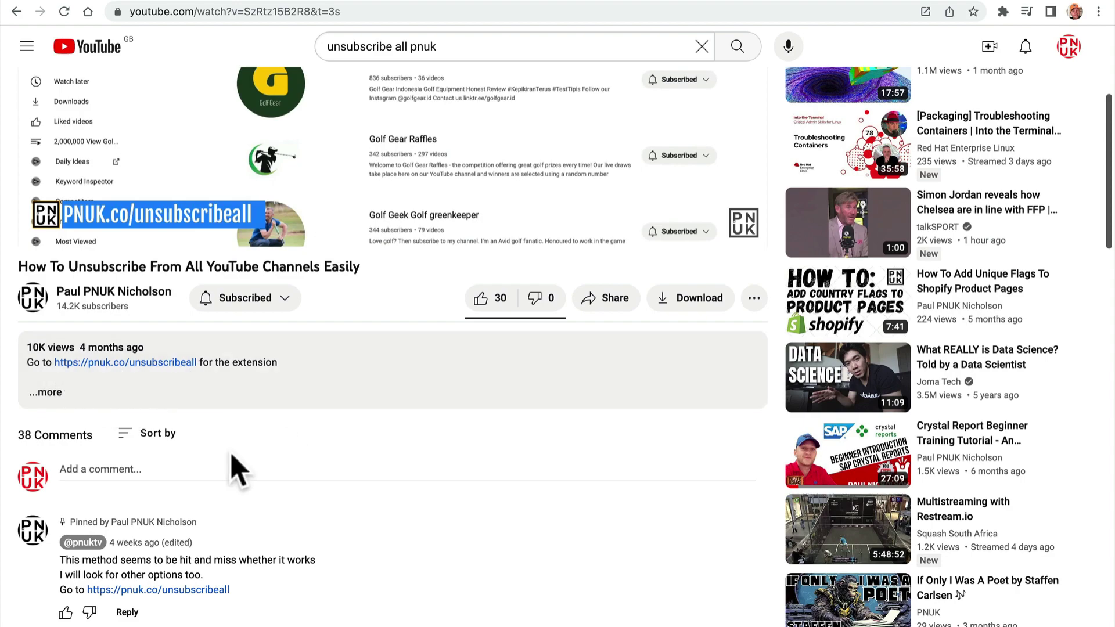
Sort the unsubscribe video's comments by Newest first.
{"action": "scroll", "coordinate": [235, 469], "scroll_direction": "down", "scroll_amount": 12}
{"action": "scroll", "coordinate": [232, 468], "scroll_direction": "up", "scroll_amount": 7}
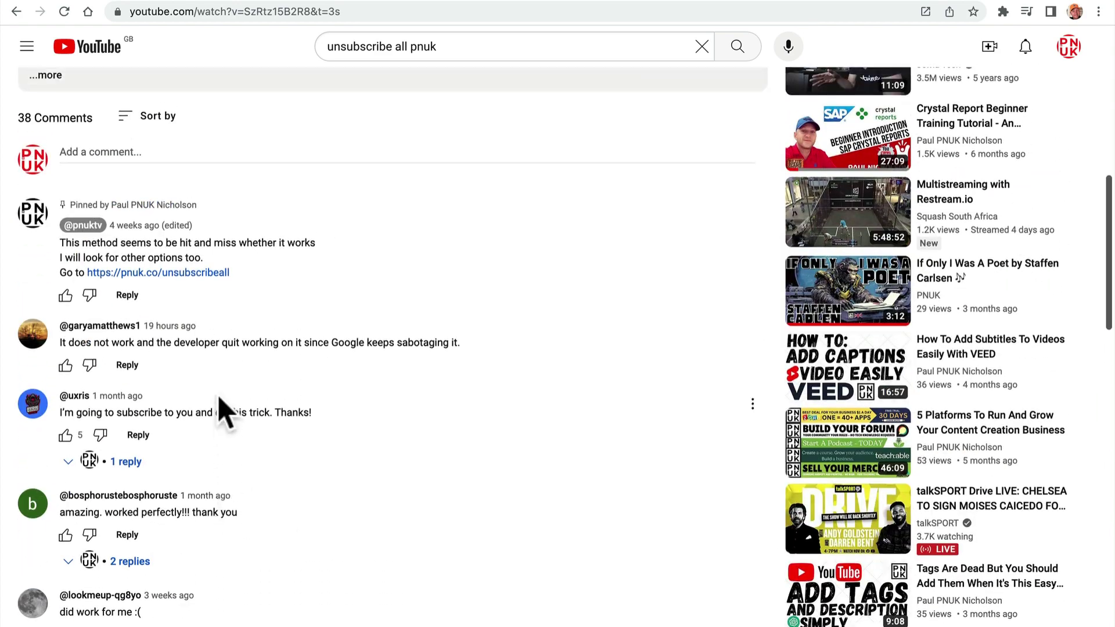
{"action": "scroll", "coordinate": [223, 410], "scroll_direction": "up", "scroll_amount": 1}
{"action": "left_click", "coordinate": [159, 177]}
{"action": "left_click", "coordinate": [139, 253]}
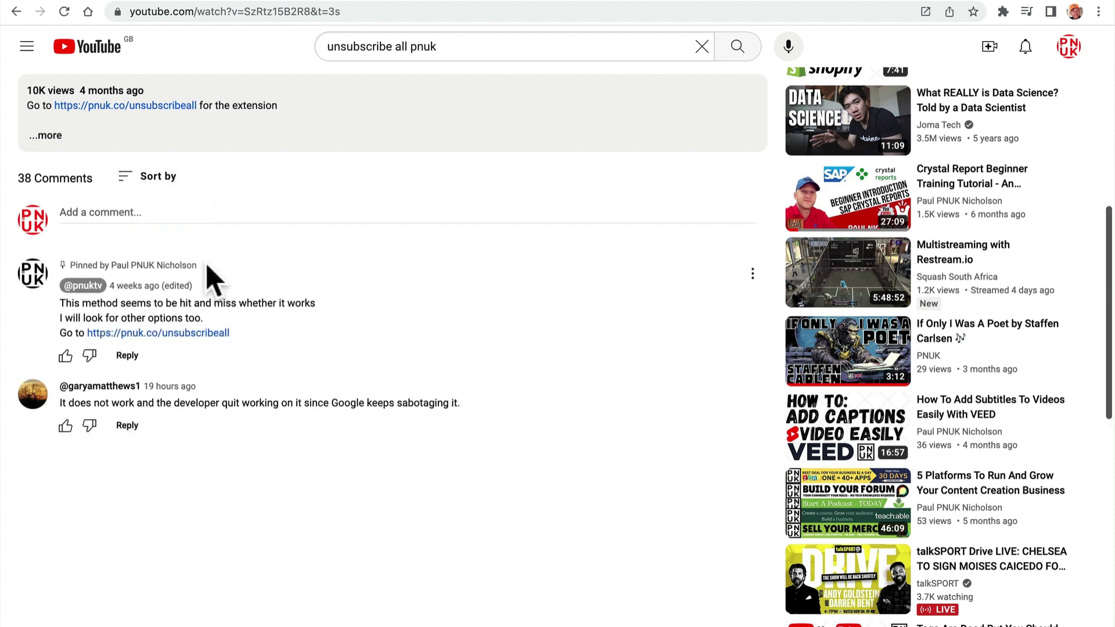
{"action": "scroll", "coordinate": [239, 206], "scroll_direction": "up", "scroll_amount": 3}
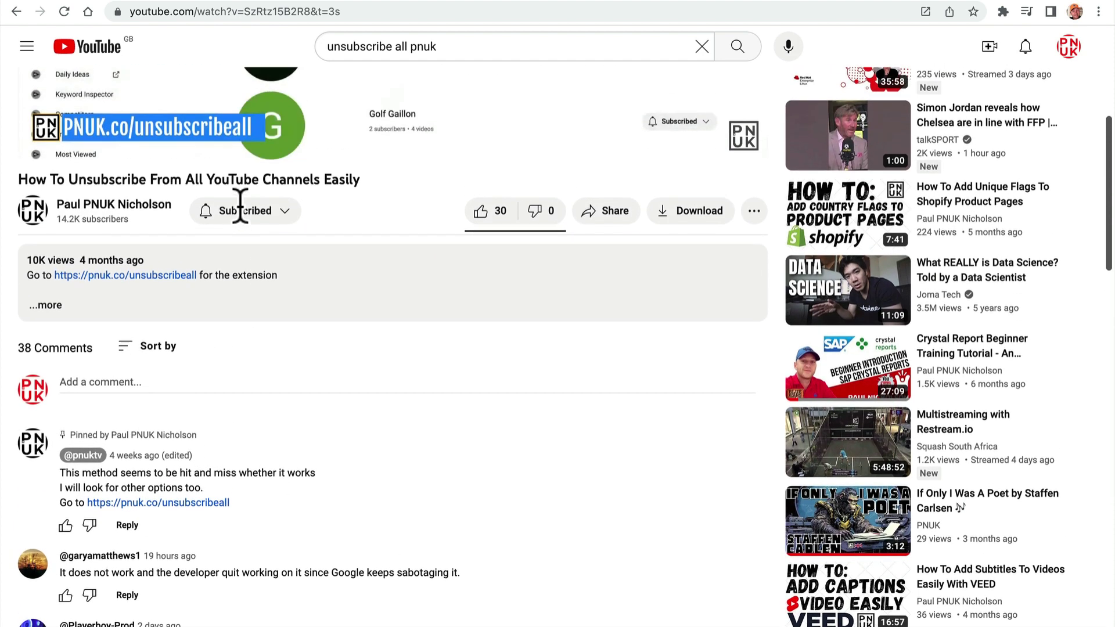